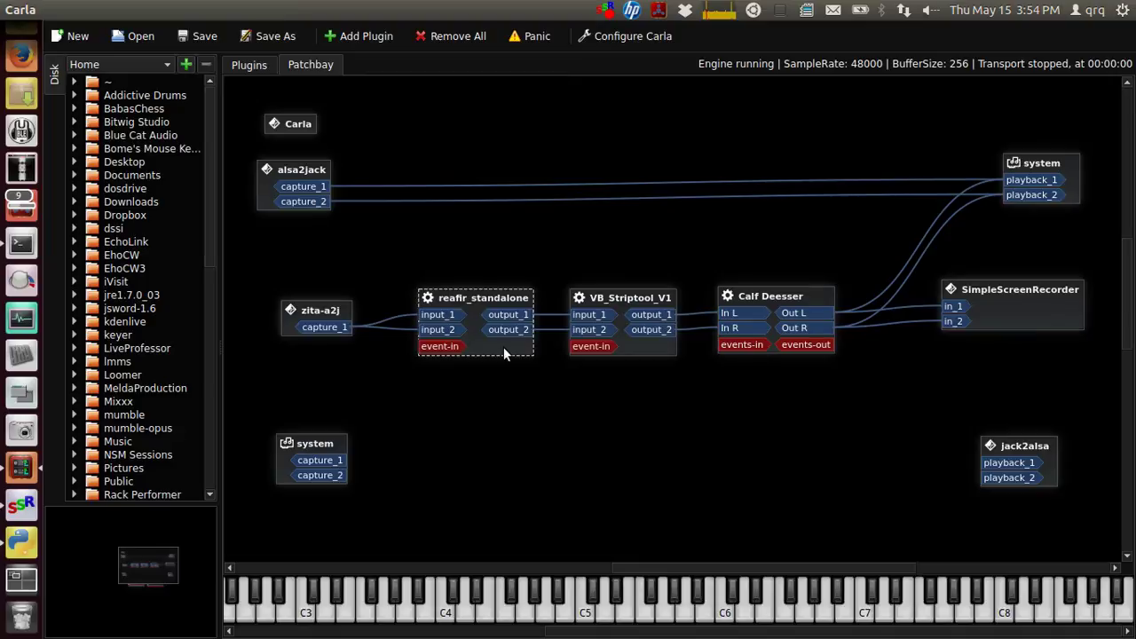
- Nudge the zita-a2j and capture system boxes slightly up-left in the patchbay layout
left_click(611, 348)
left_click(806, 297)
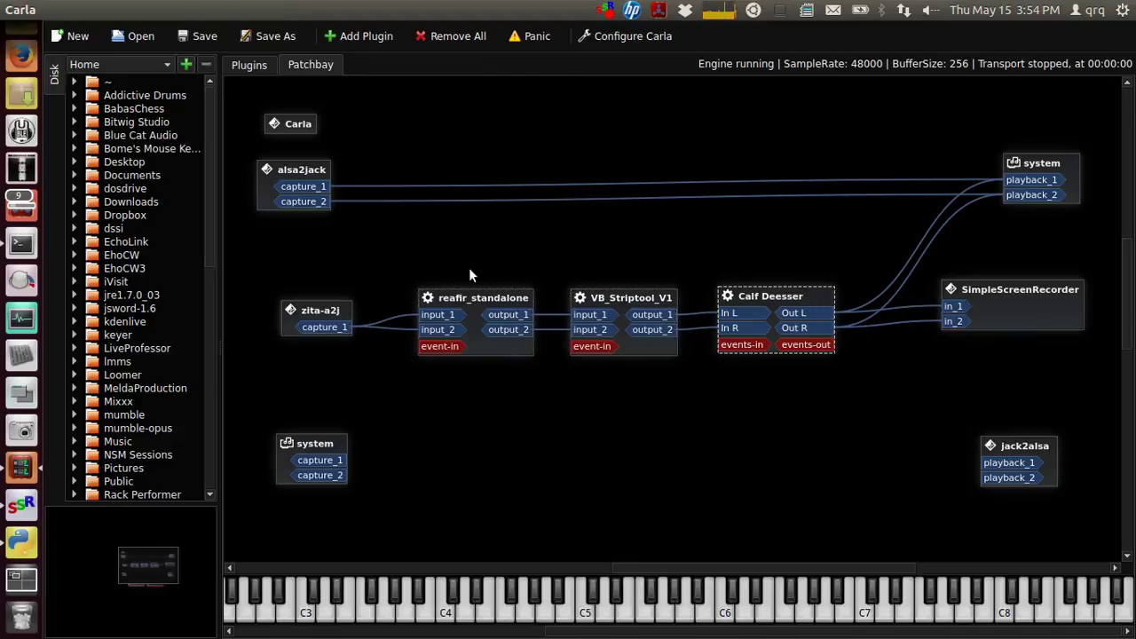
left_click_drag(336, 310, 324, 306)
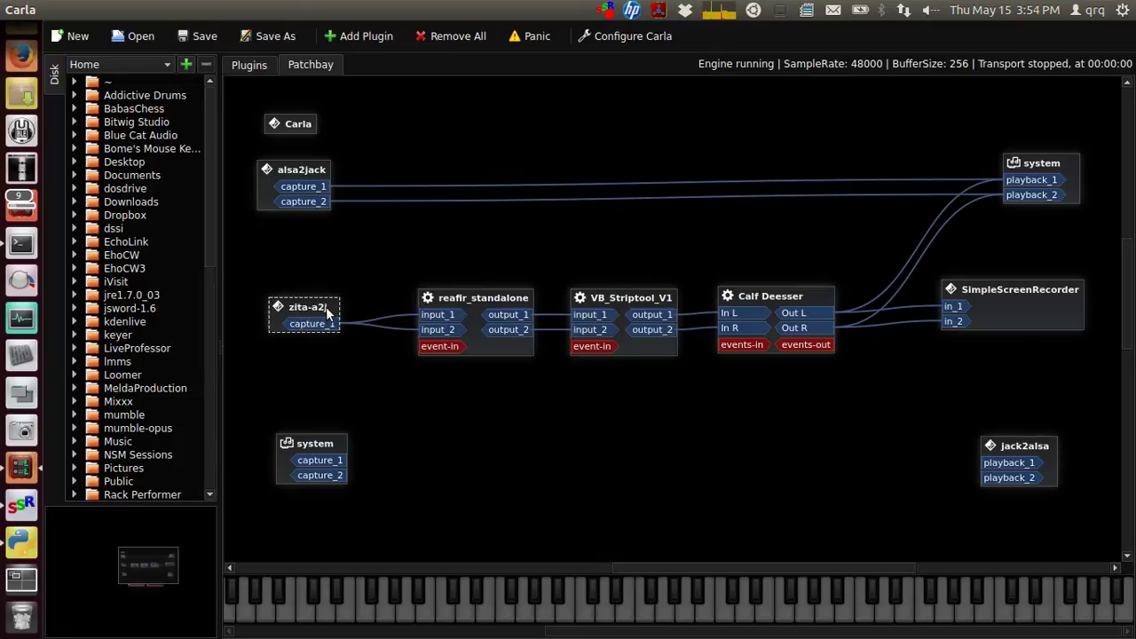
left_click(344, 267)
mouse_move(327, 444)
left_mouse_down()
mouse_move(348, 434)
mouse_move(310, 438)
left_mouse_up()
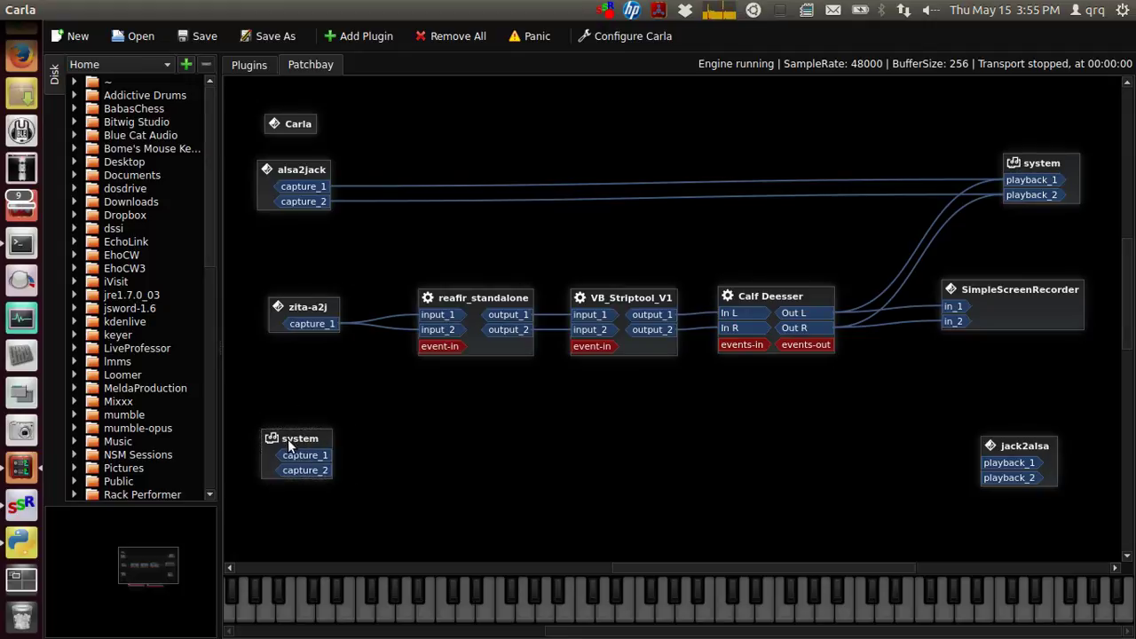
left_click_drag(298, 312, 295, 308)
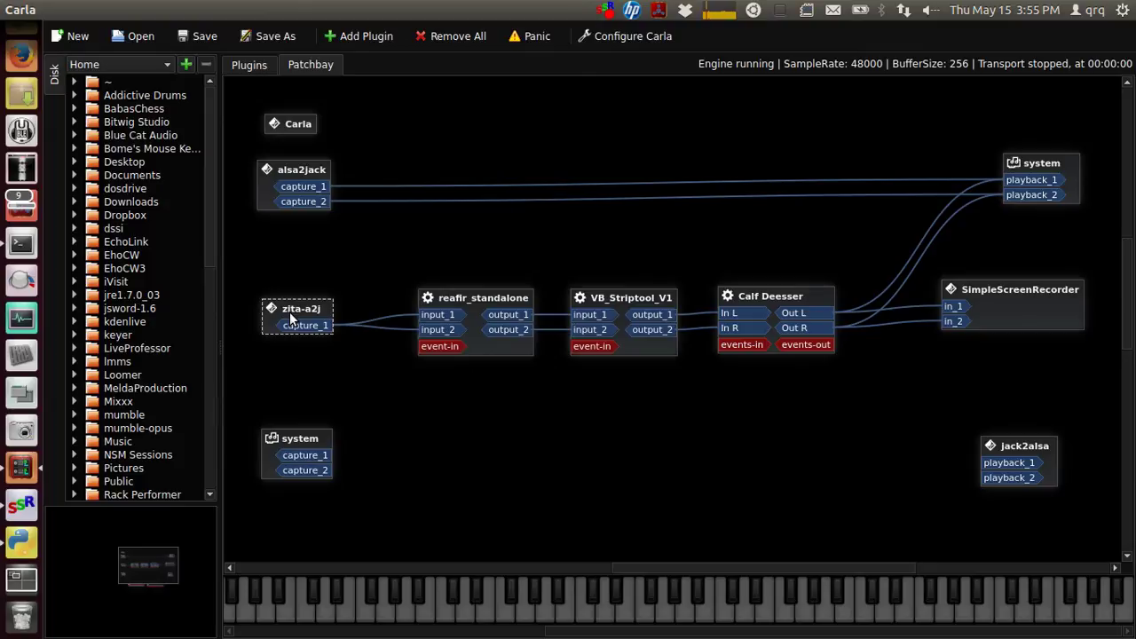
left_click(308, 389)
left_click_drag(321, 308, 321, 304)
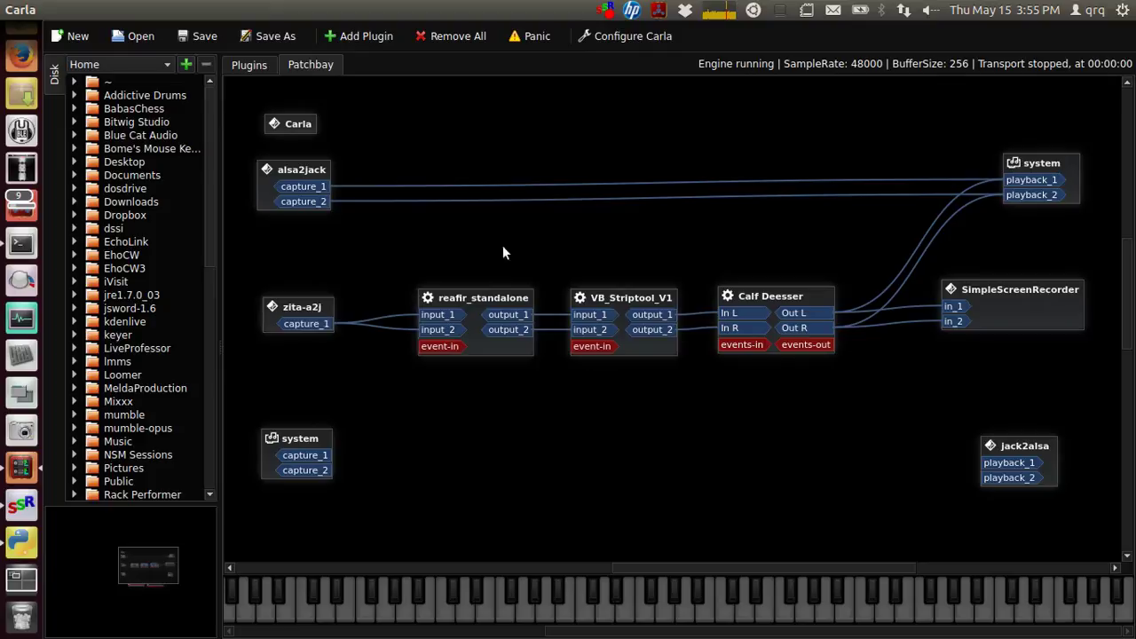
- Line up the reafir_standalone, VB_Striptool_V1 and Calf Deesser nodes, then show the plugin rack
left_click(478, 298)
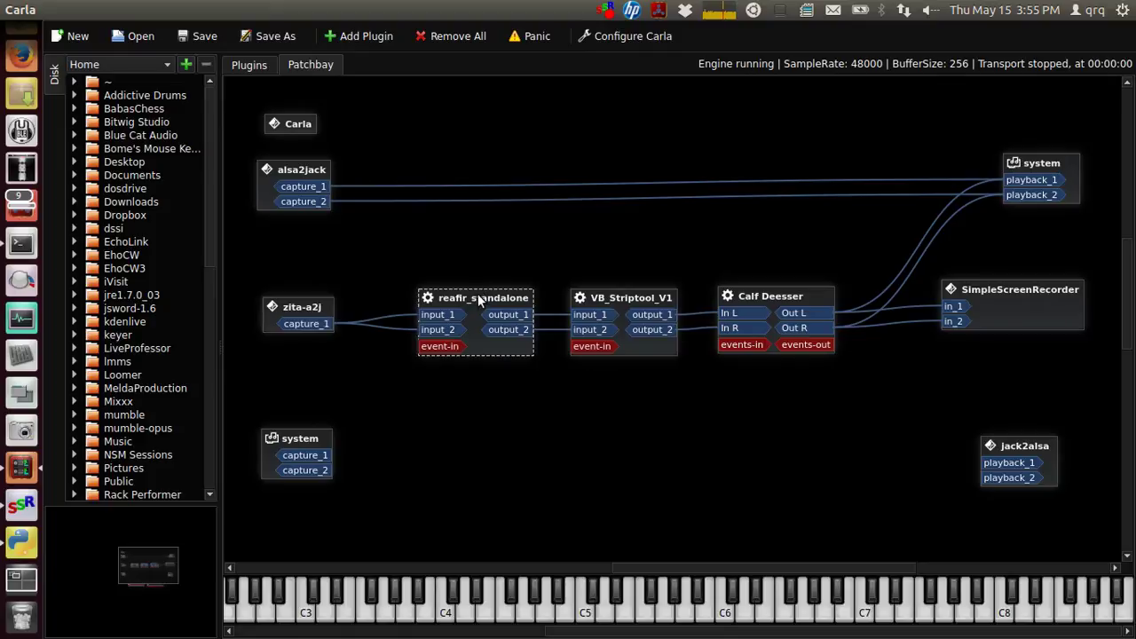
left_click(618, 299)
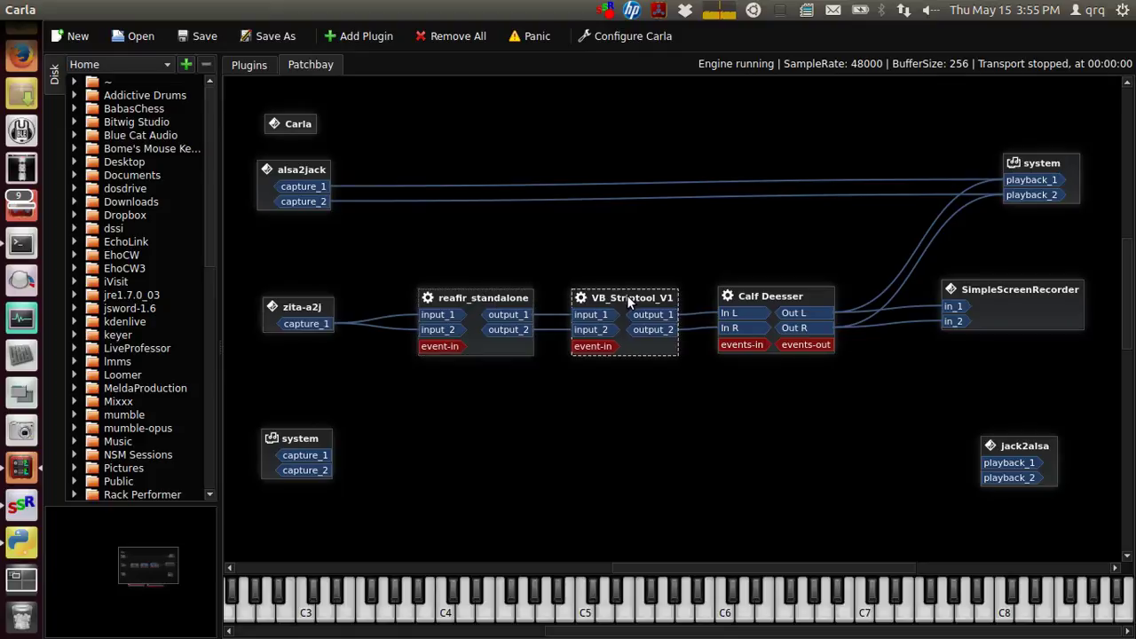
left_click(772, 303)
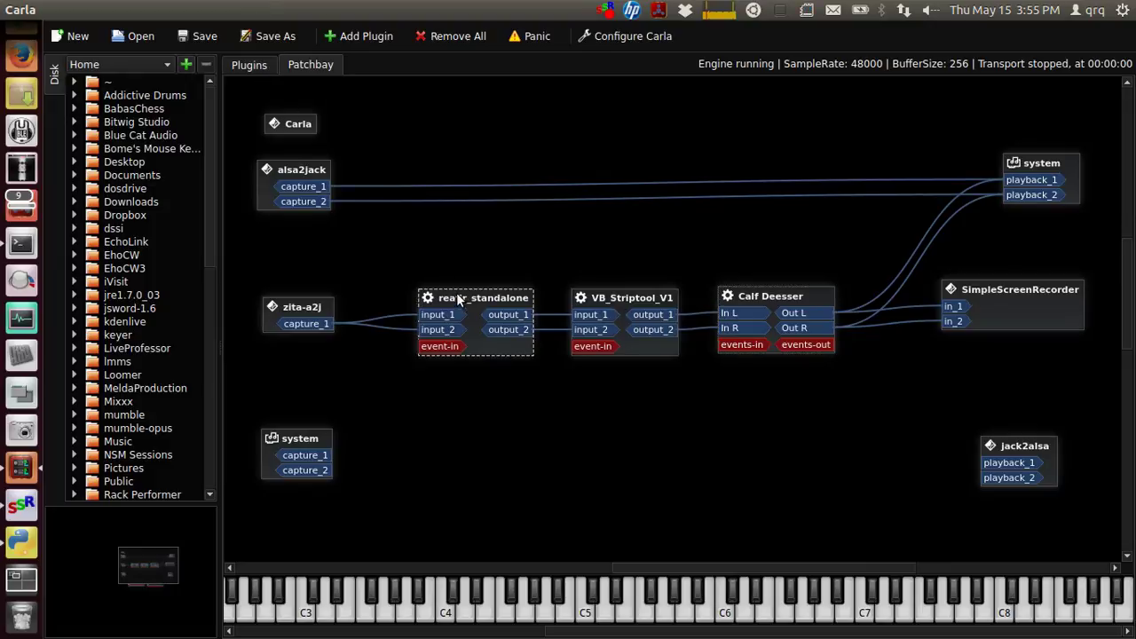
left_click_drag(492, 316, 485, 306)
left_click_drag(625, 300, 623, 293)
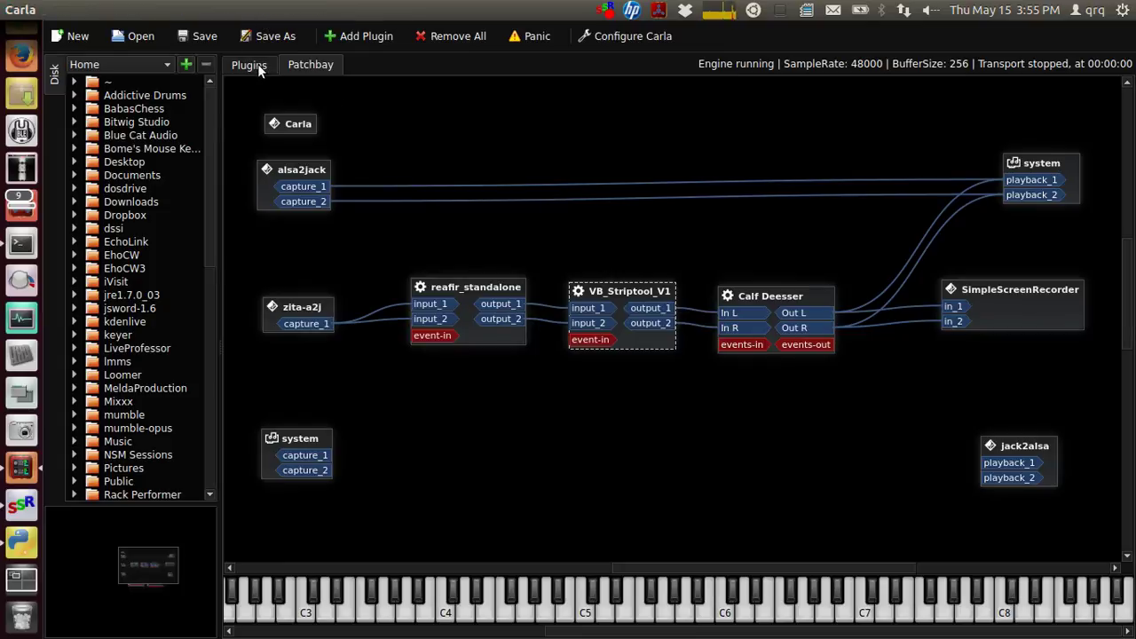
left_click_drag(784, 294, 787, 289)
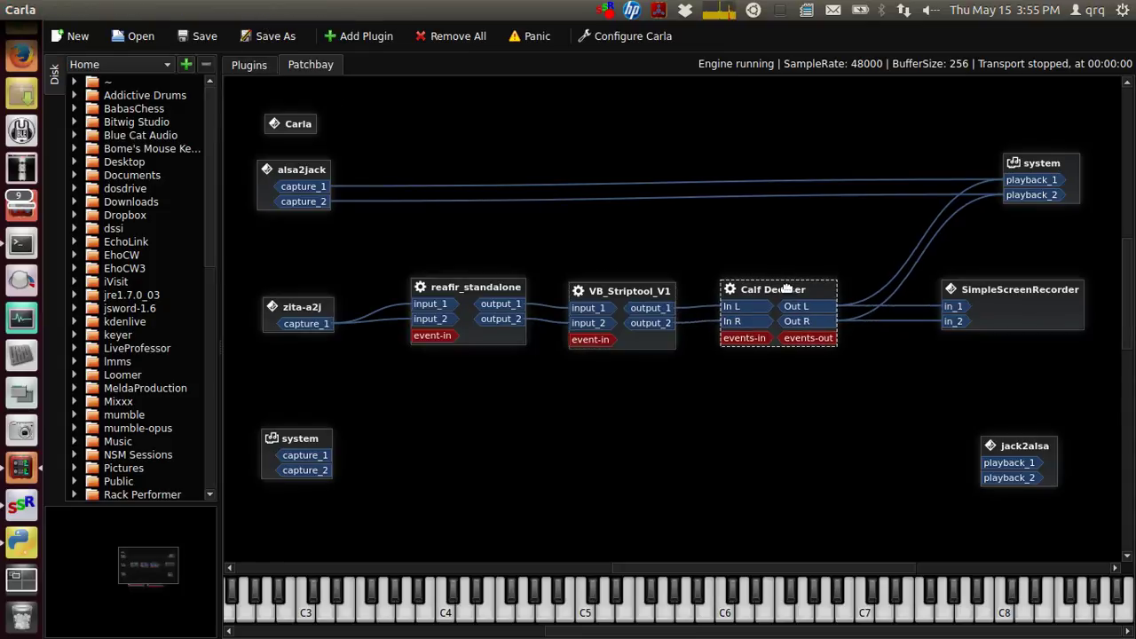
left_click(250, 64)
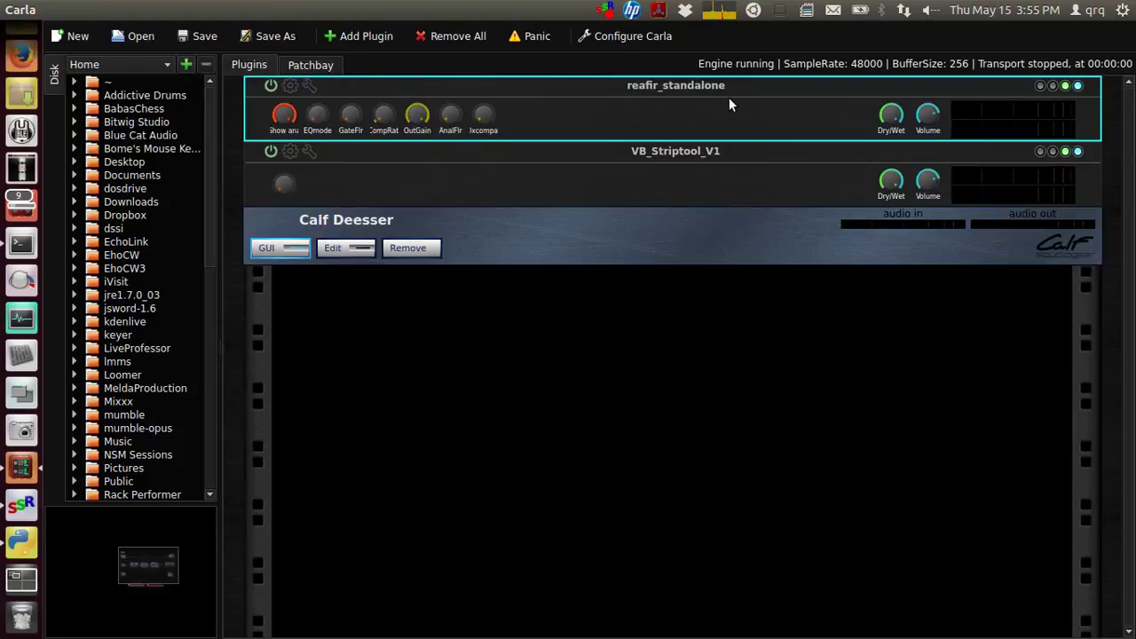
left_click(291, 85)
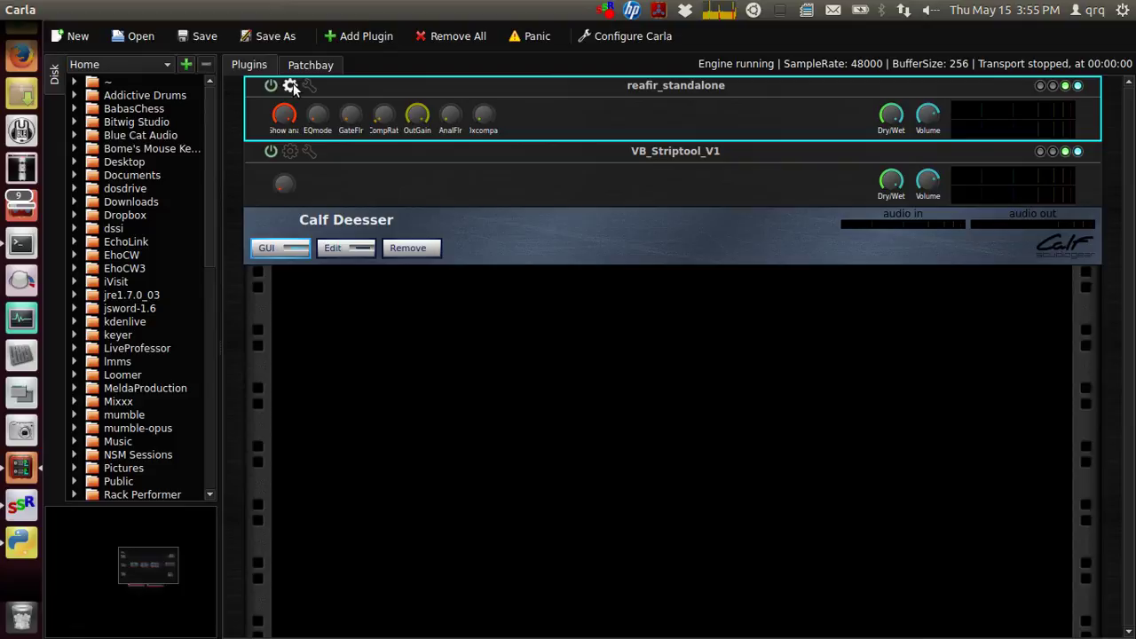
left_click_drag(668, 278, 414, 209)
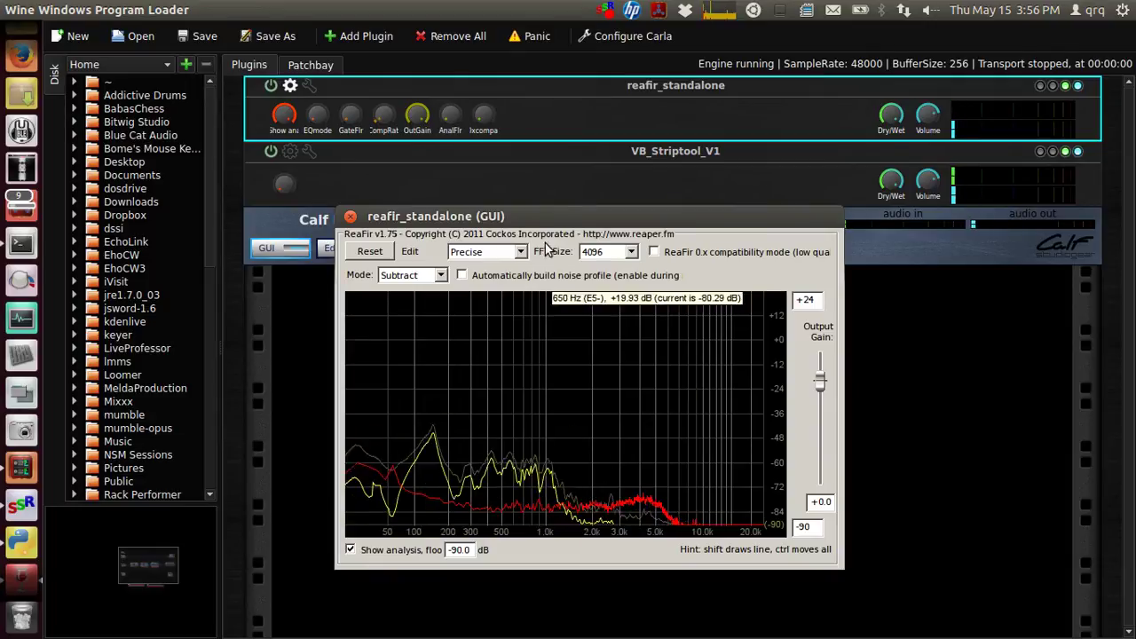
left_click(350, 216)
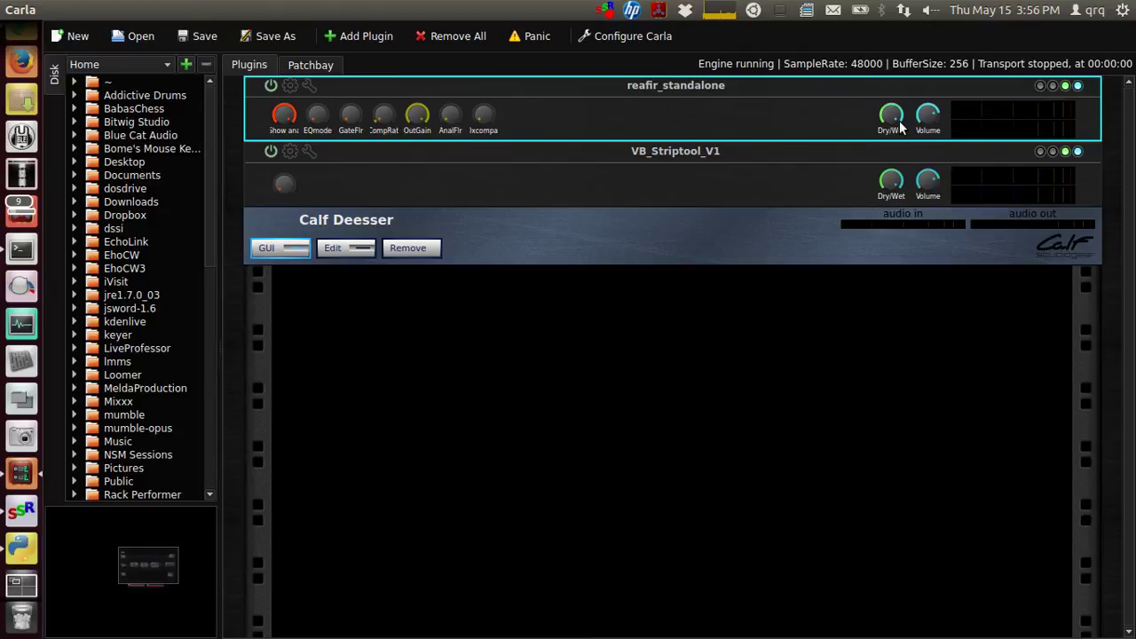
left_click_drag(899, 127, 890, 133)
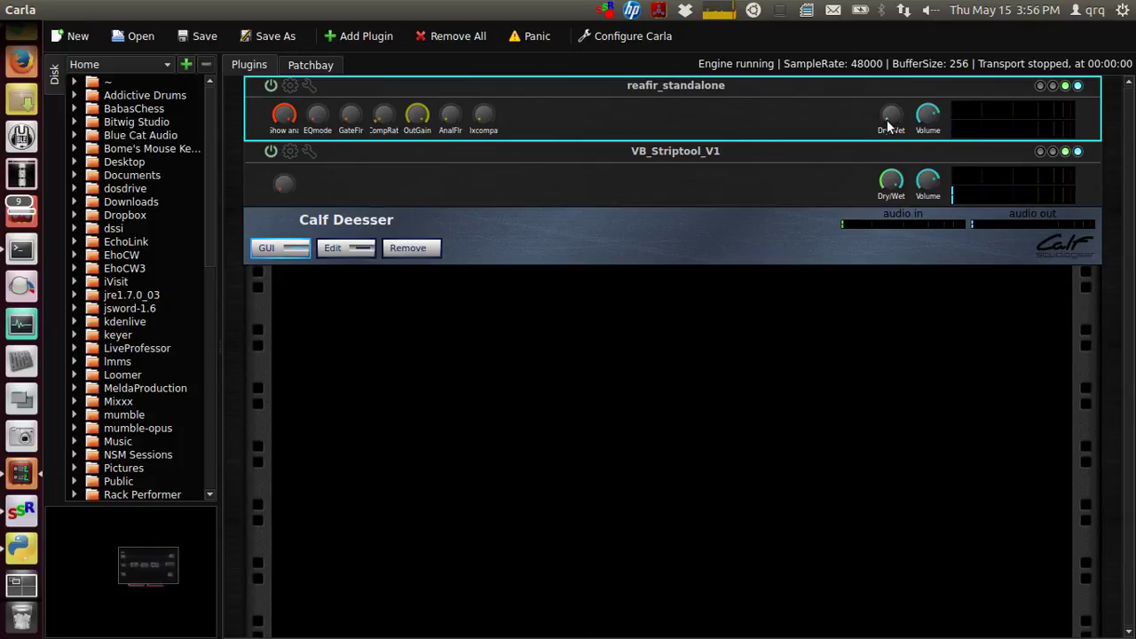
left_click_drag(887, 127, 885, 87)
- Open VB_Striptool's editor, put the EQ after the compressor, and test the treble EQ and bypass toggles
left_click(290, 151)
left_click_drag(650, 95, 622, 66)
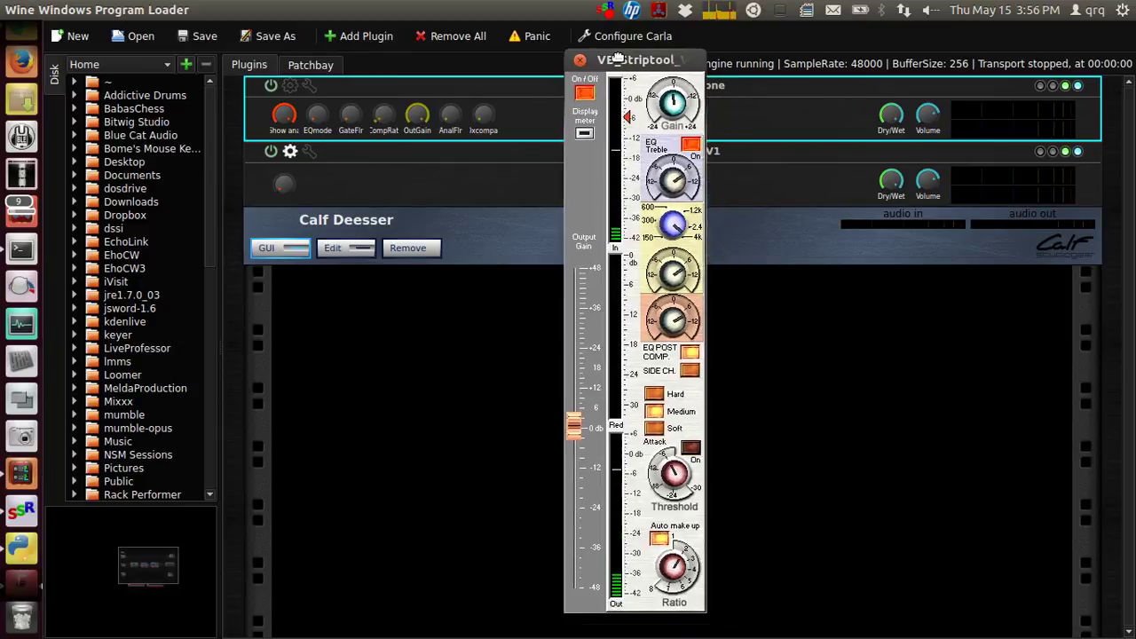
left_click(689, 144)
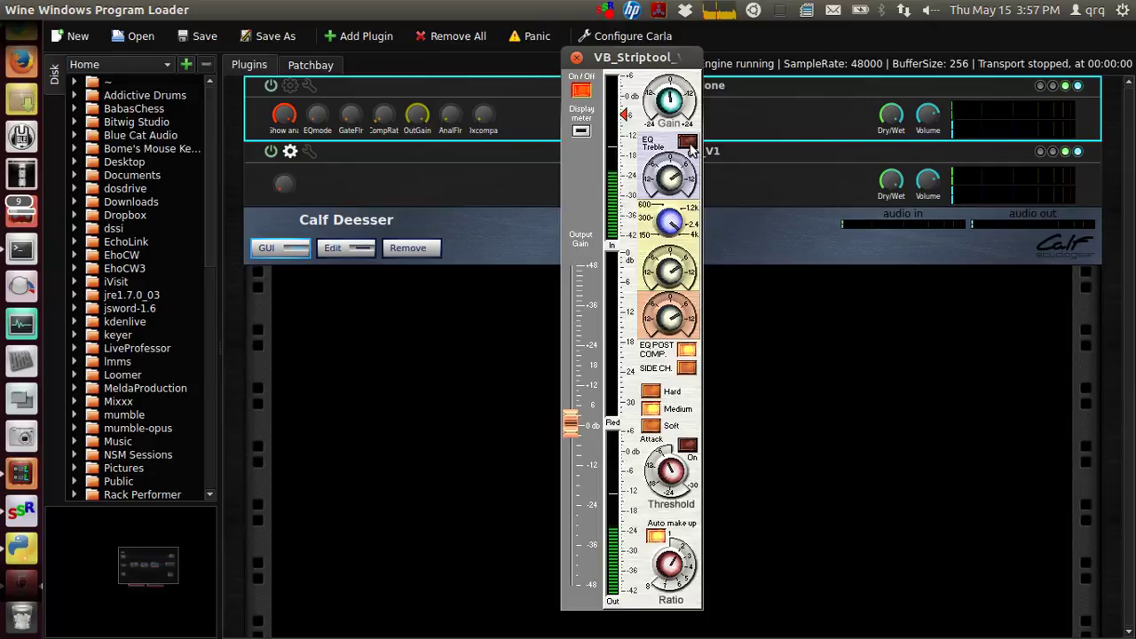
left_click(689, 144)
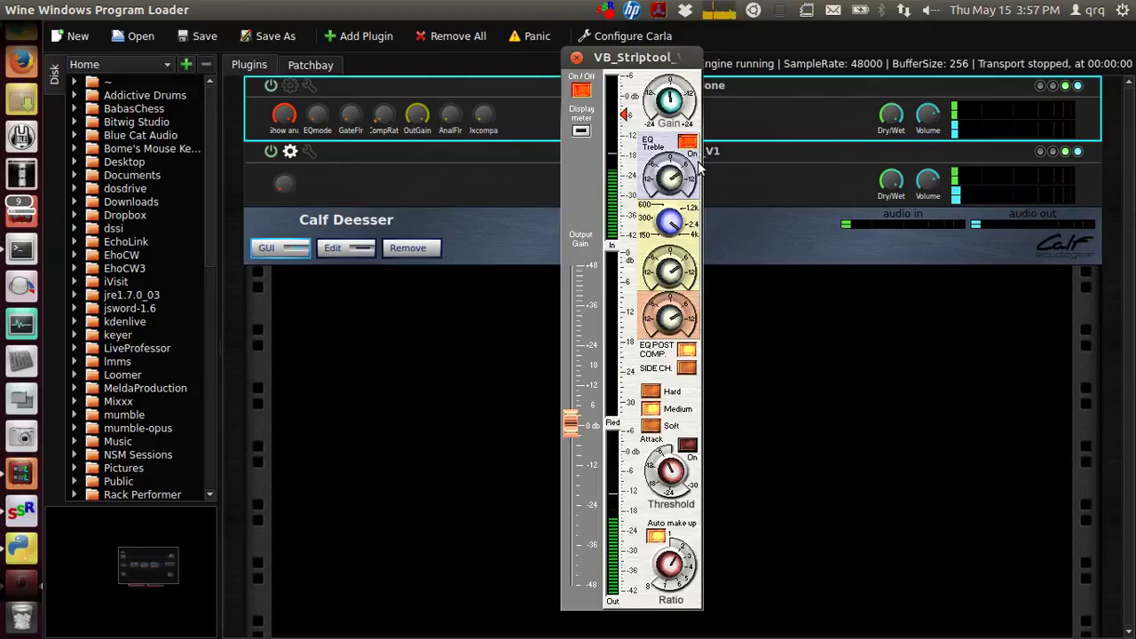
left_click(688, 352)
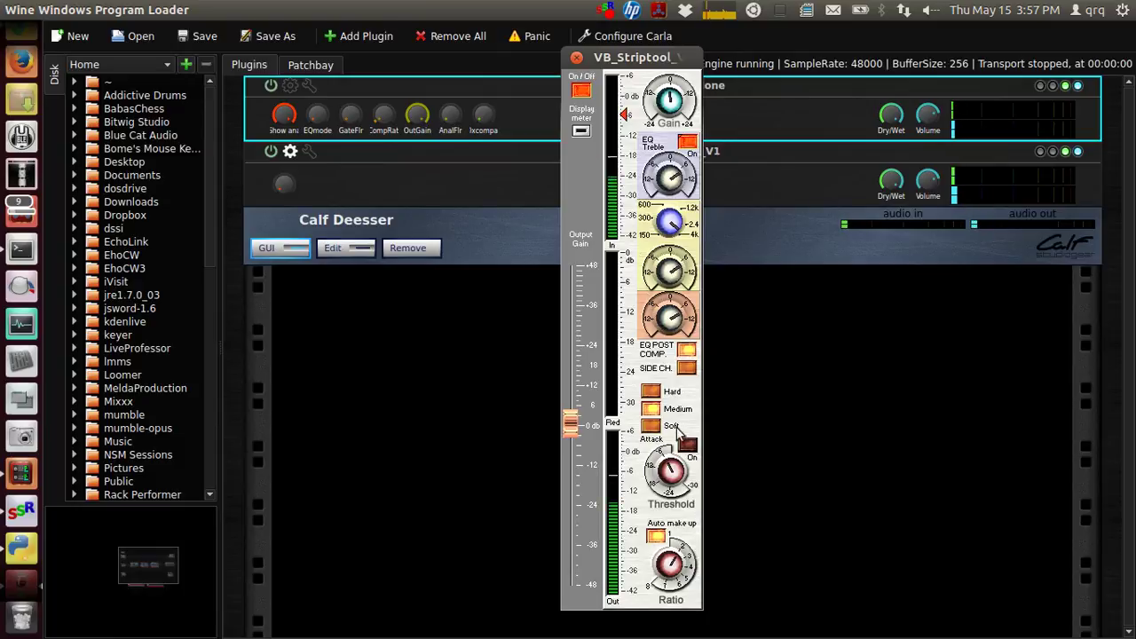
left_click(581, 92)
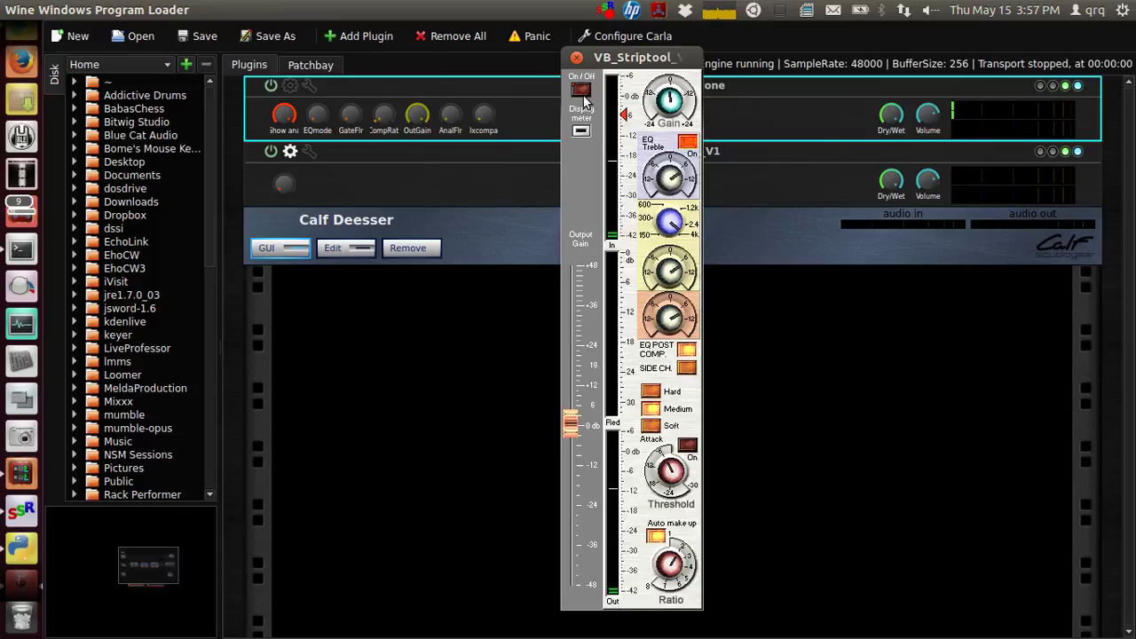
left_click(582, 92)
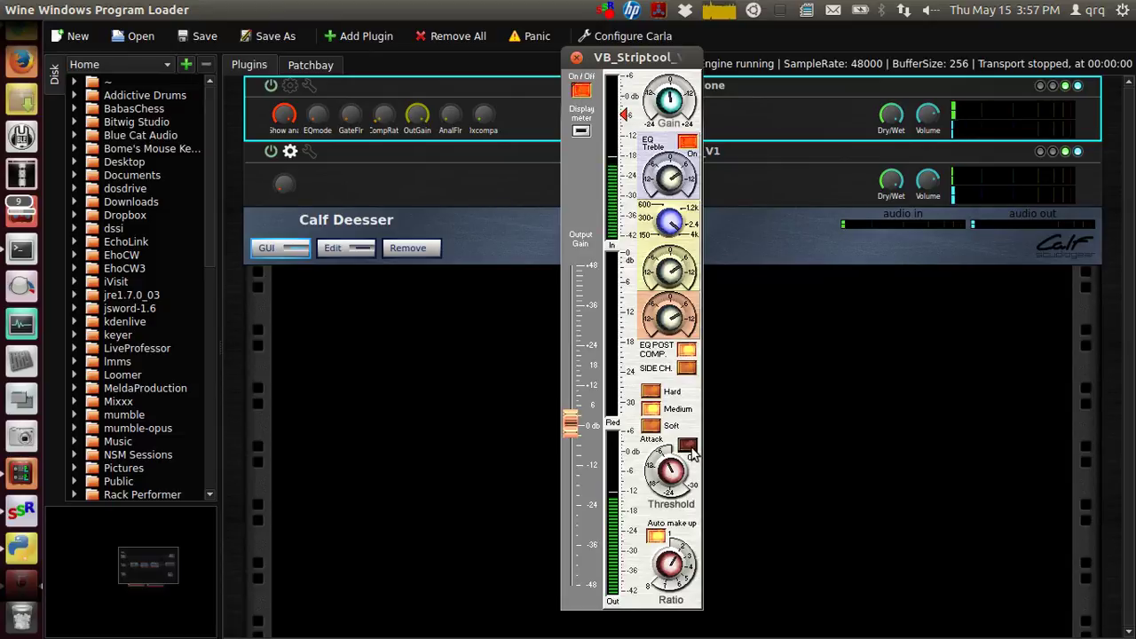
- Set the compressor to Hard knee, ratio about 1.8, output gain just below 0 dB, Attack on
left_click(688, 448)
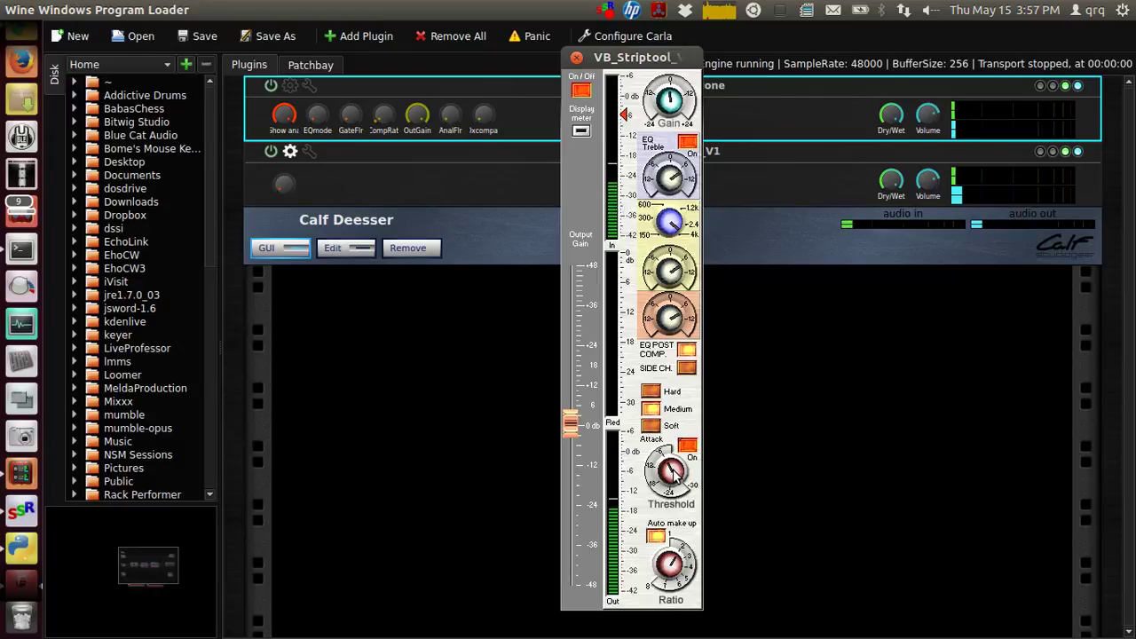
mouse_move(678, 479)
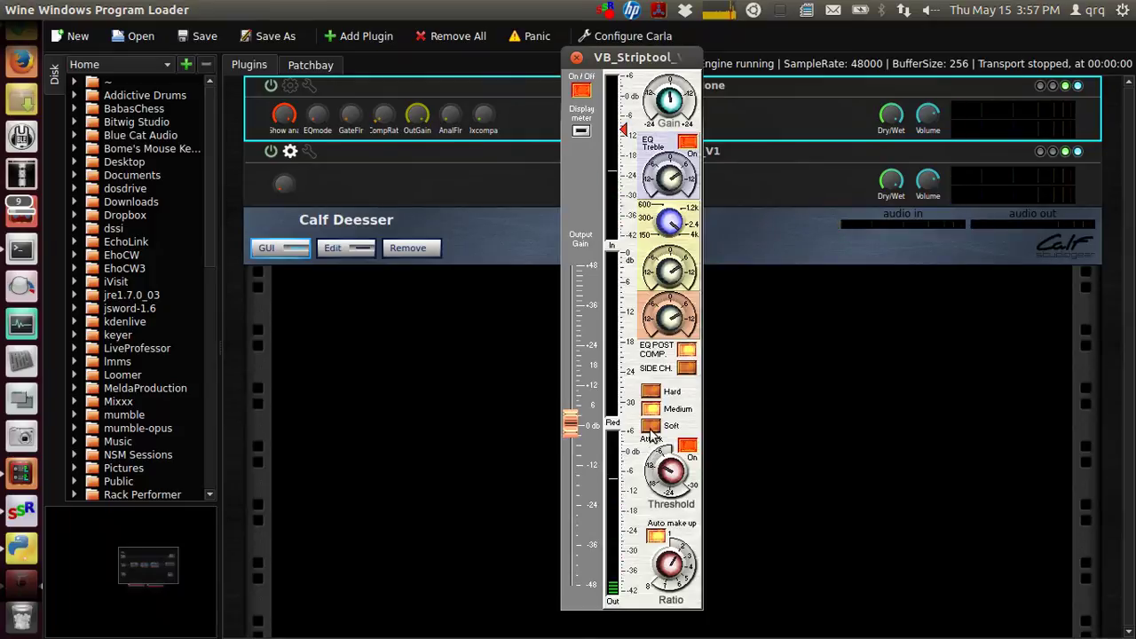
left_click(654, 392)
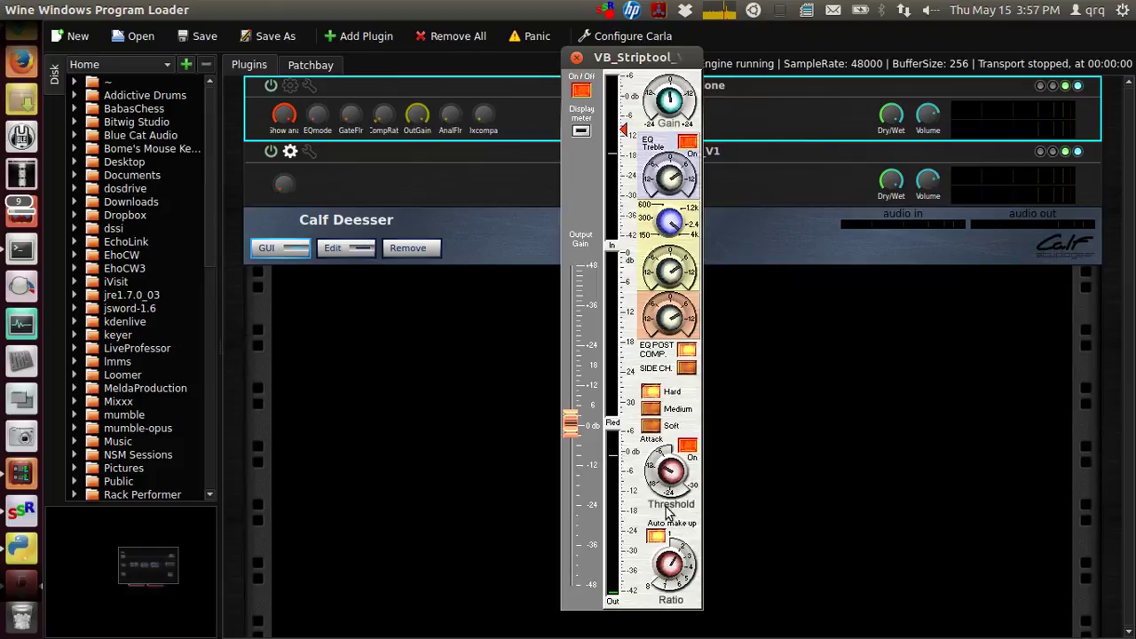
left_click_drag(570, 423, 572, 451)
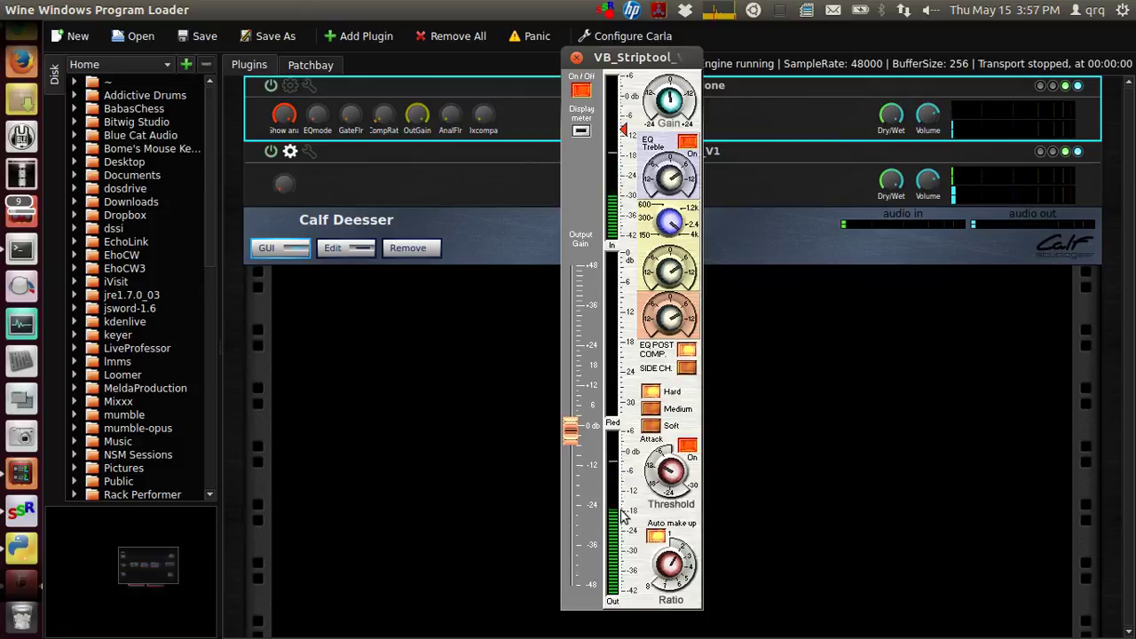
left_click_drag(670, 568, 683, 579)
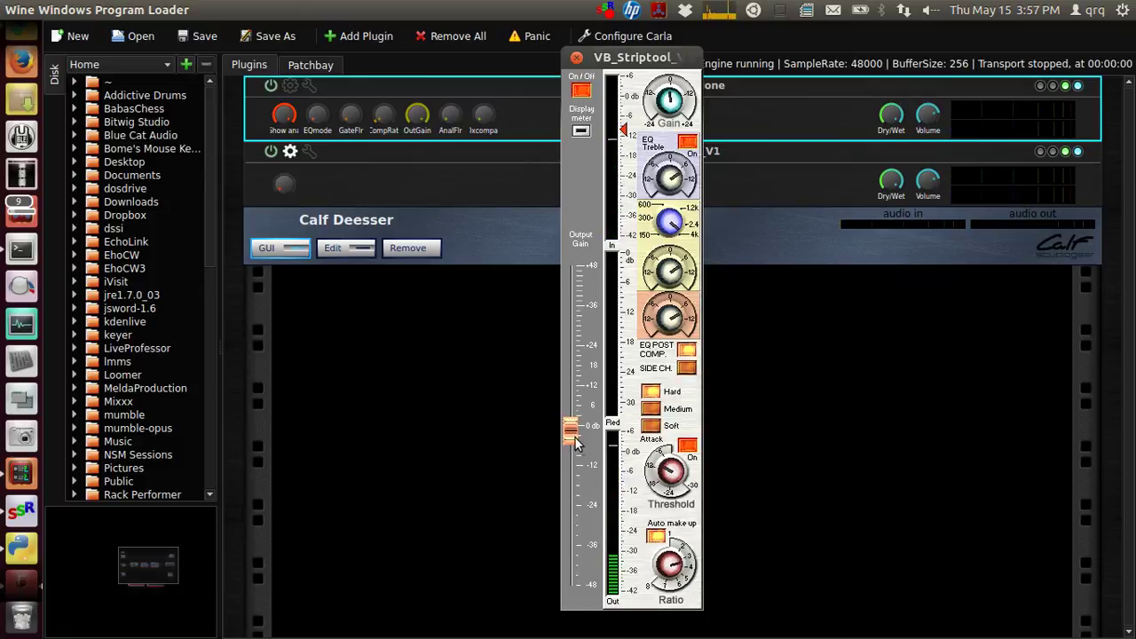
left_click_drag(571, 431, 573, 438)
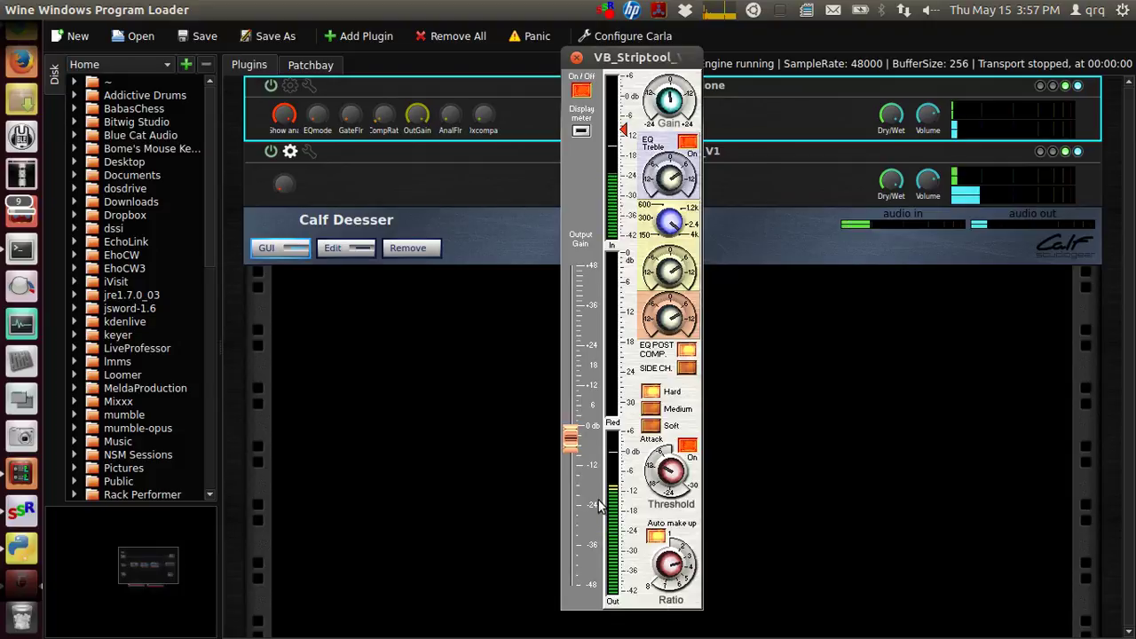
left_click(689, 447)
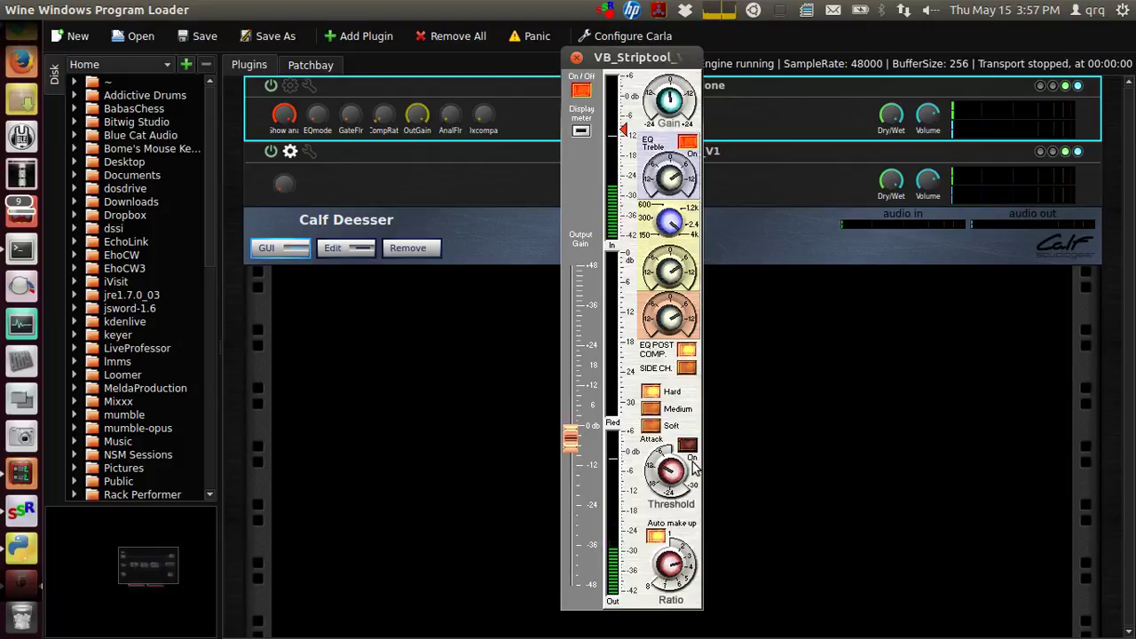
left_click(690, 451)
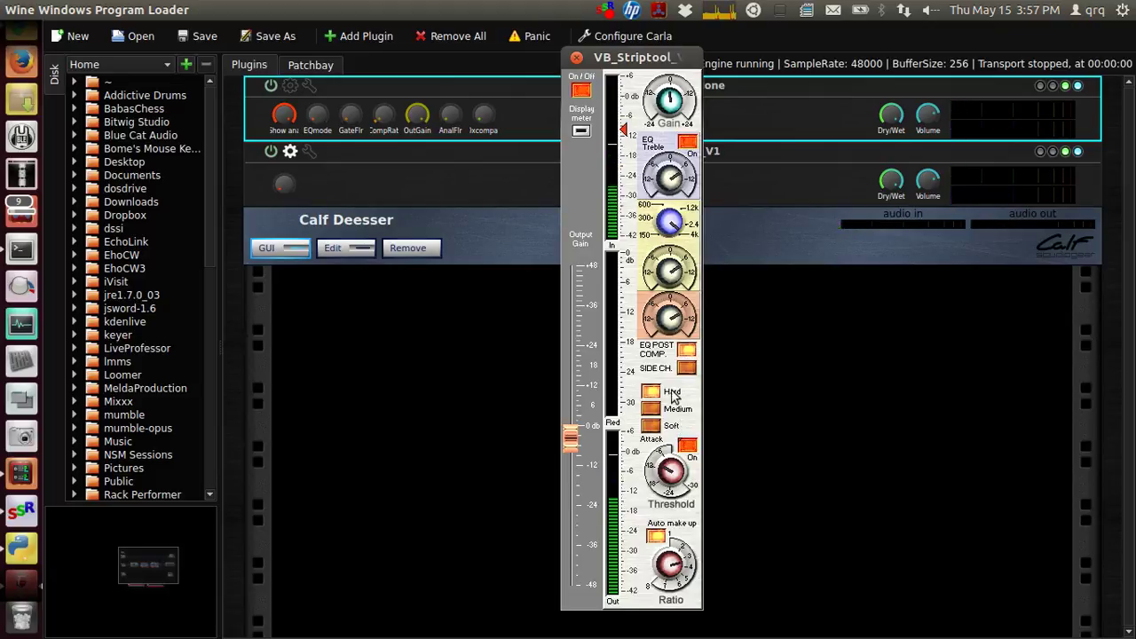
- Close the VB_Striptool editor and cancel the Save As dialog without saving the project
left_click(577, 59)
left_click(262, 40)
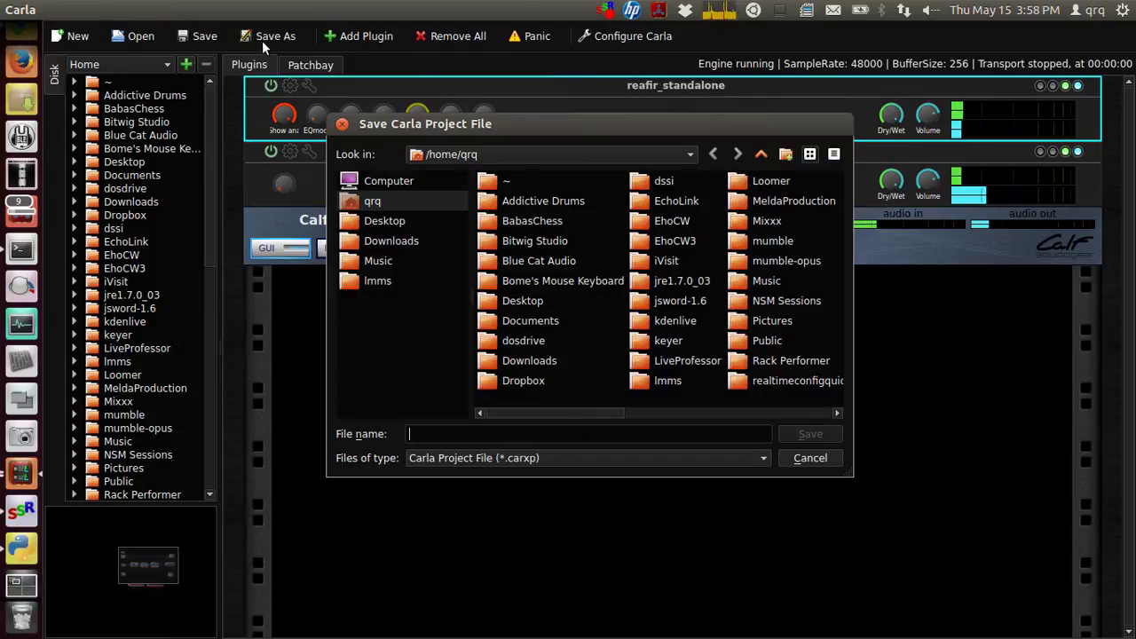
left_click(810, 458)
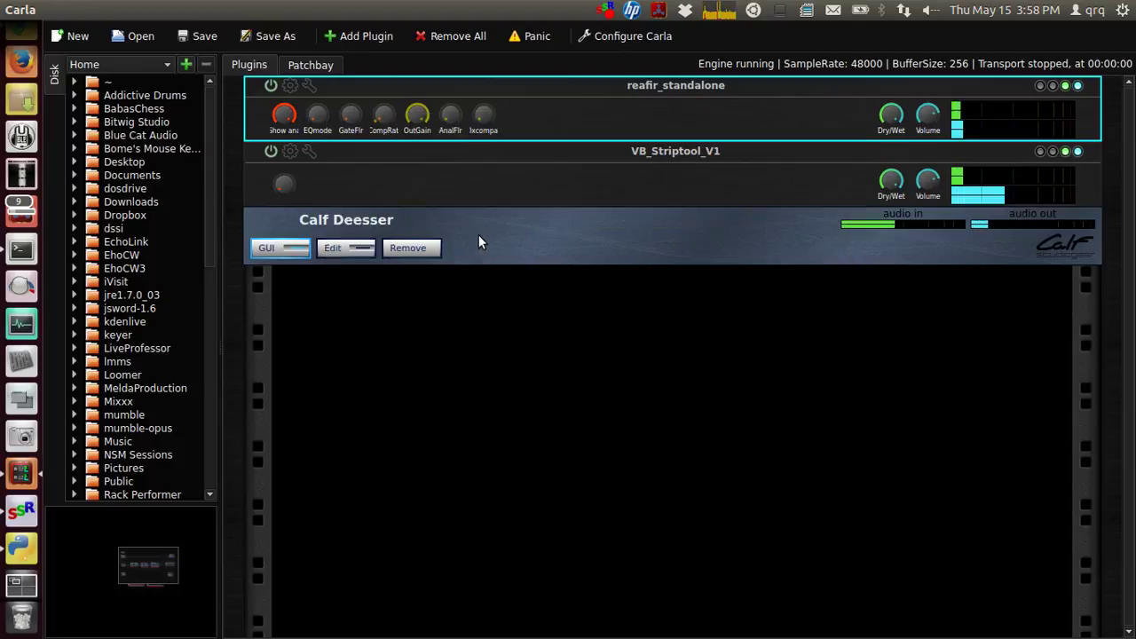
- Open the Calf Deesser interface and move its window to the centre of the screen
left_click(274, 249)
left_click(277, 249)
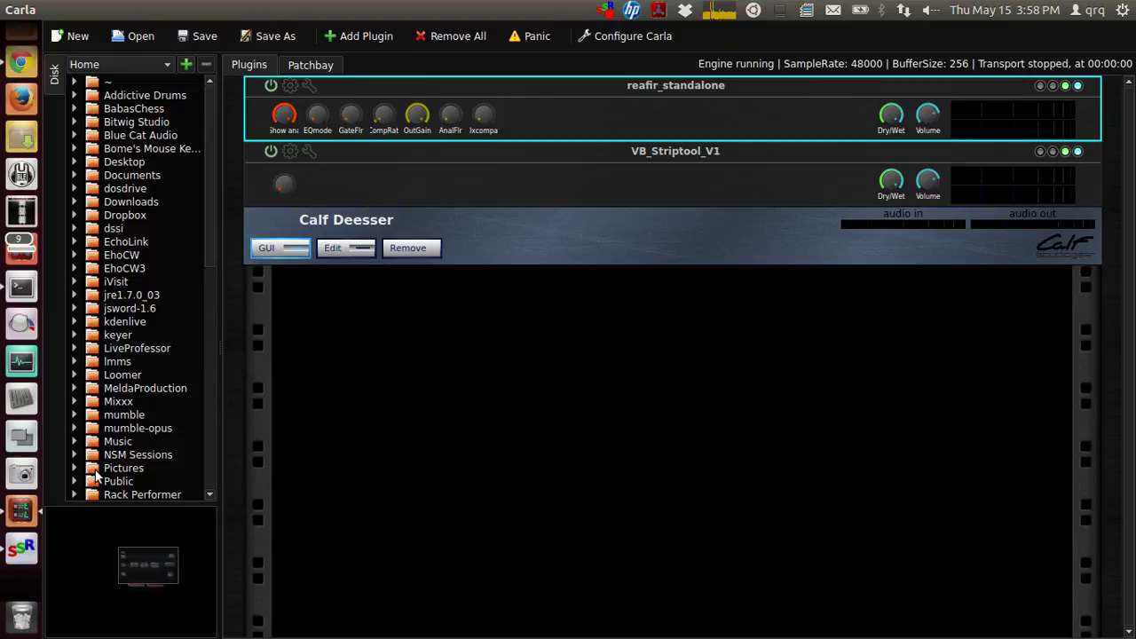
left_click(31, 581)
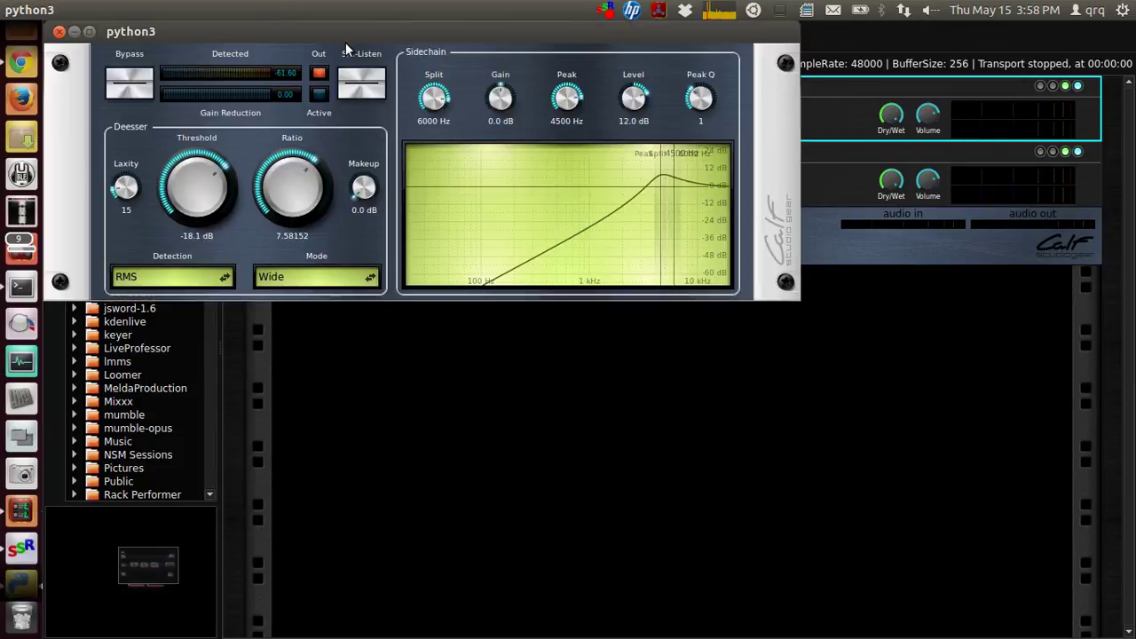
left_click_drag(352, 23, 585, 301)
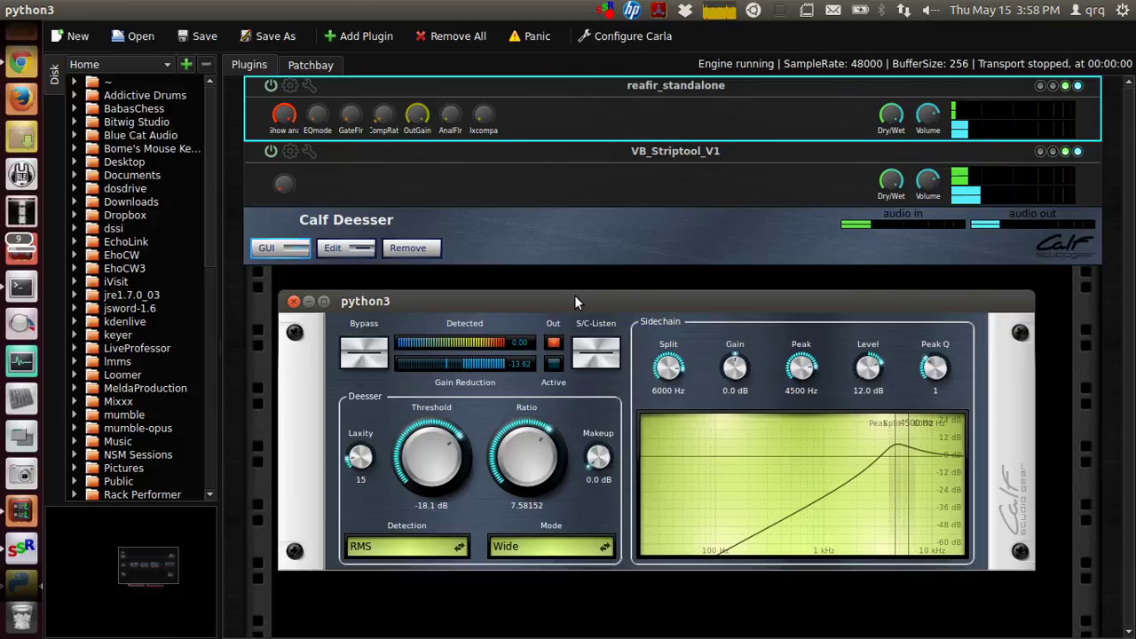
- Briefly reopen and close VB_Striptool, then bypass and re-enable the Deesser to compare
left_click(290, 152)
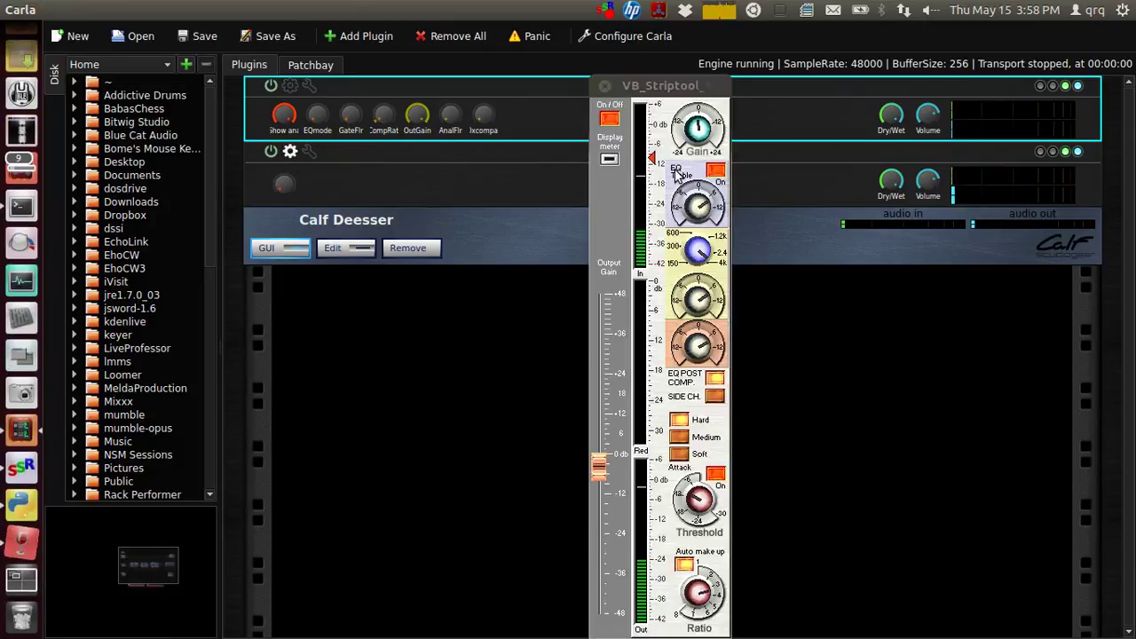
left_click(603, 89)
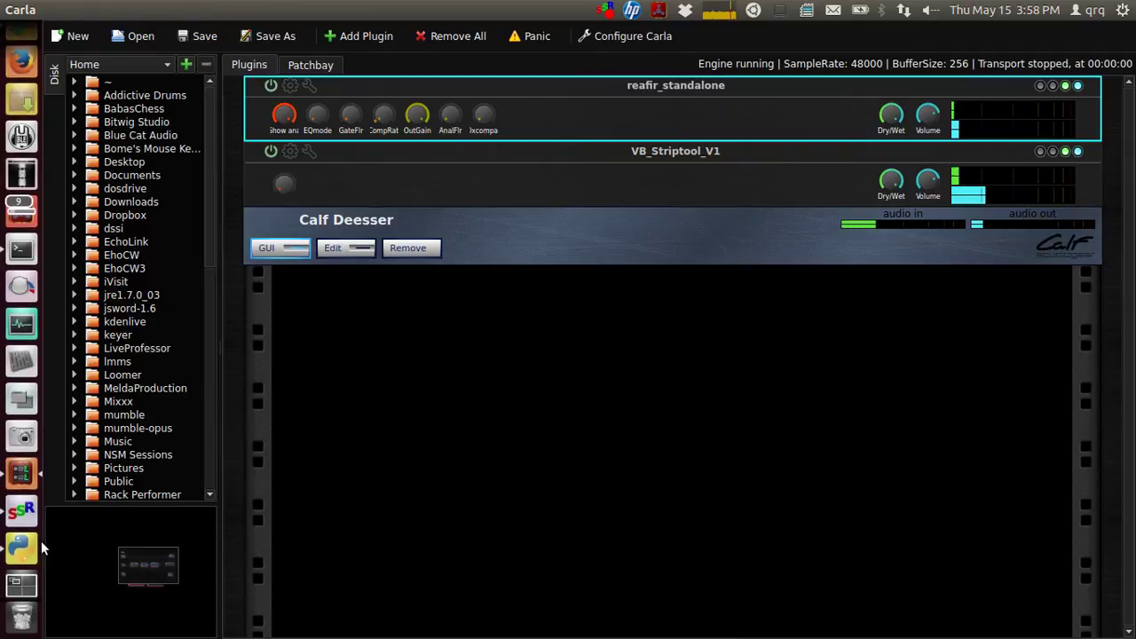
left_click(23, 543)
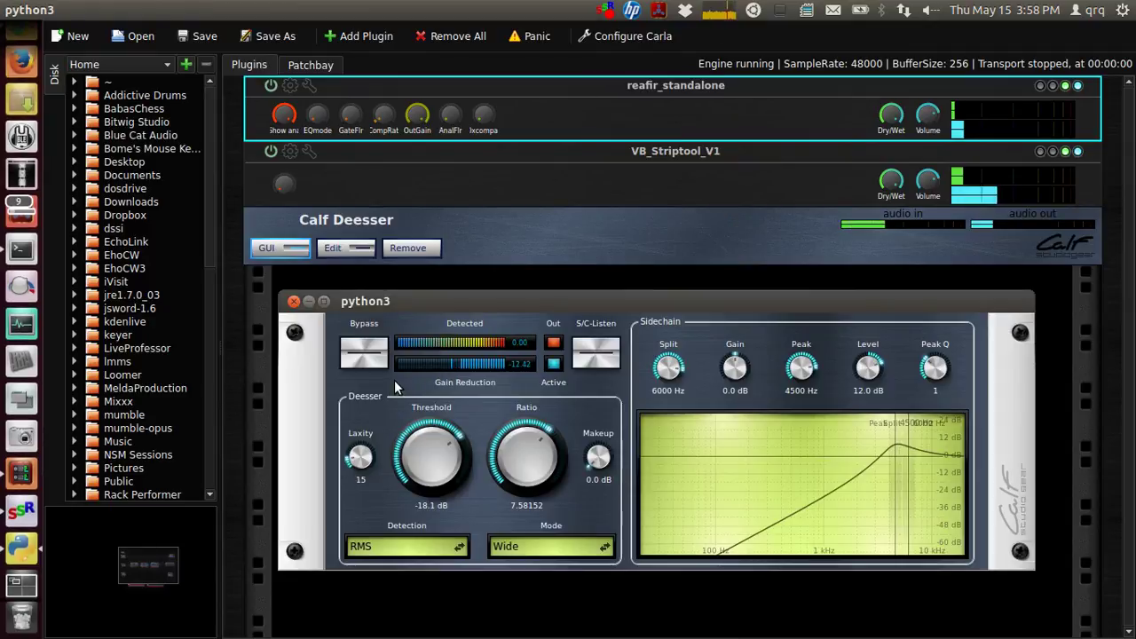
left_click(369, 356)
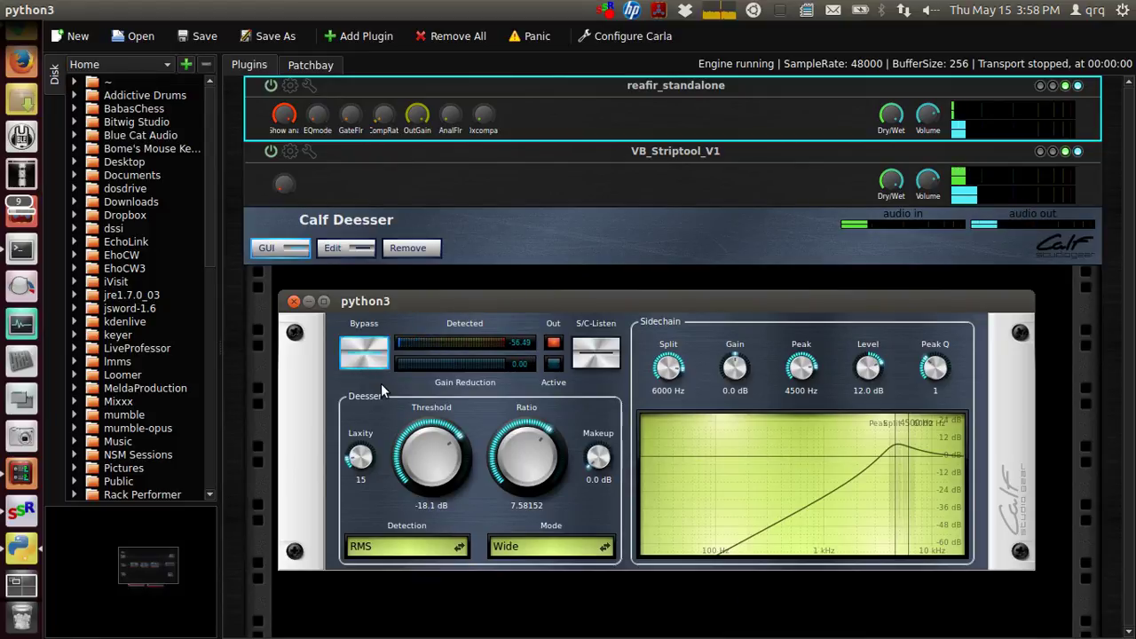
left_click(373, 344)
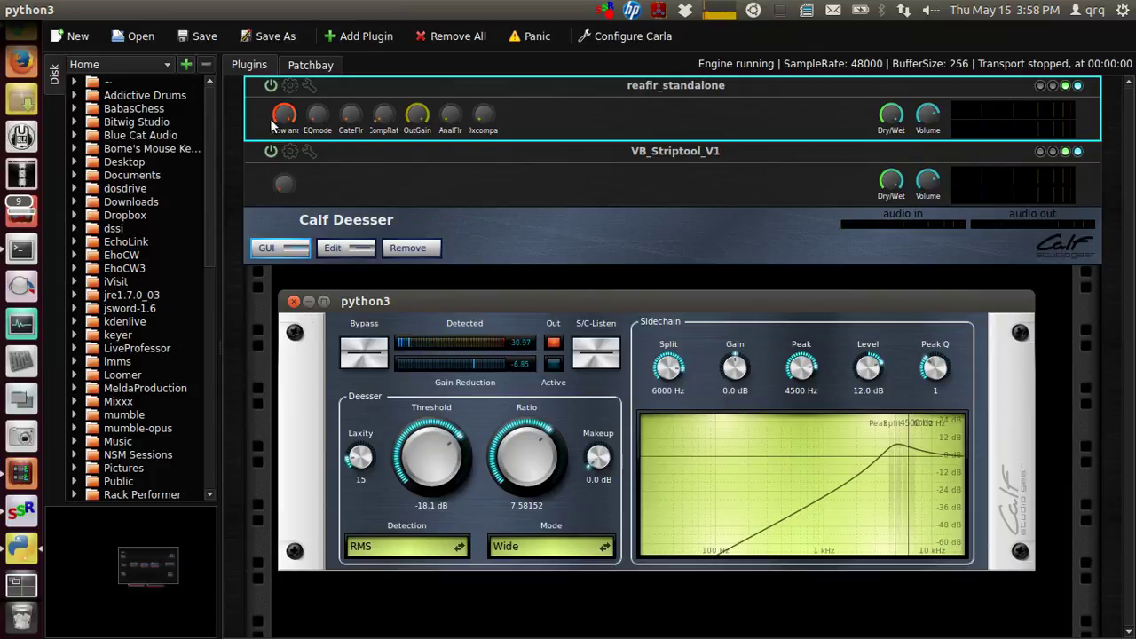
- Show the patchbay and realign the SimpleScreenRecorder, system playback, reafir_standalone and Calf Deesser boxes
left_click(308, 67)
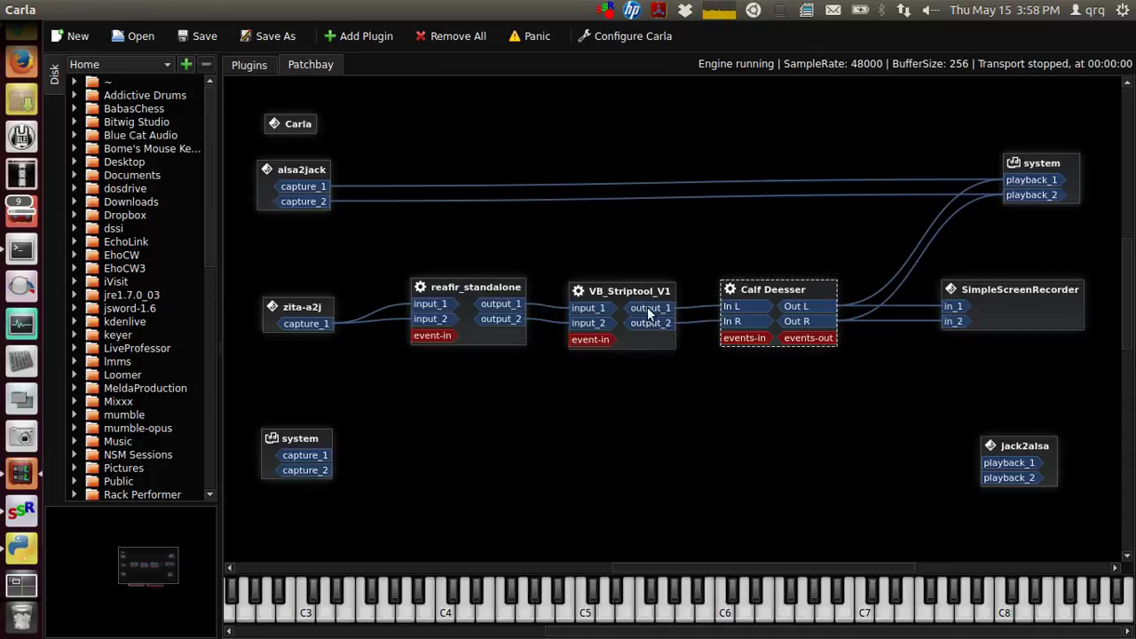
left_click_drag(1025, 309, 1061, 322)
left_click(1055, 275)
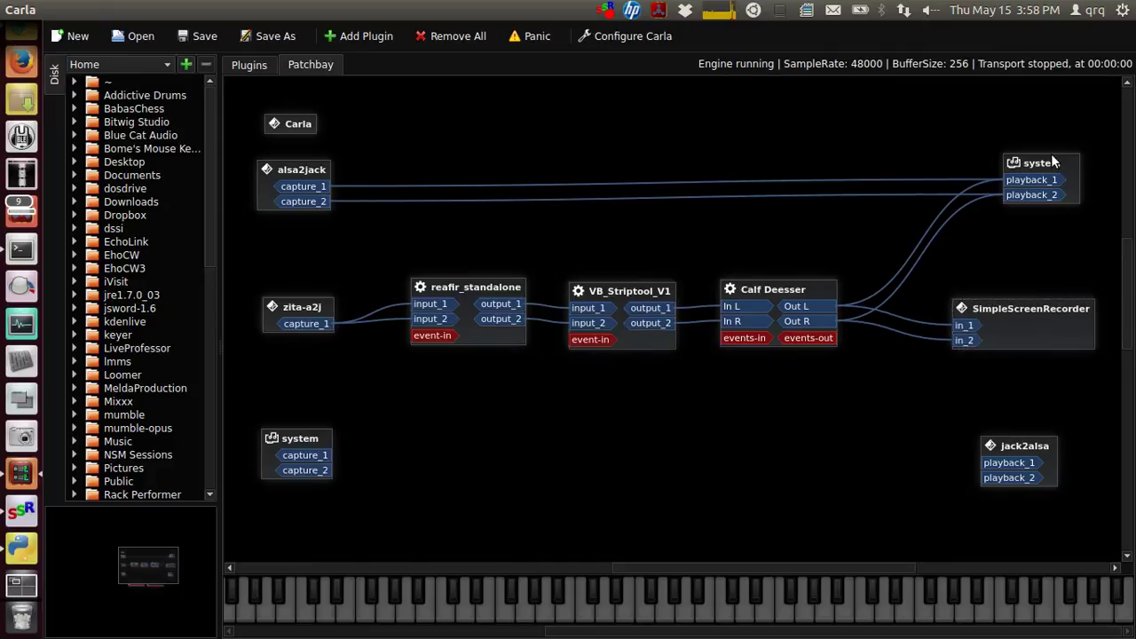
left_click_drag(1052, 163, 1054, 155)
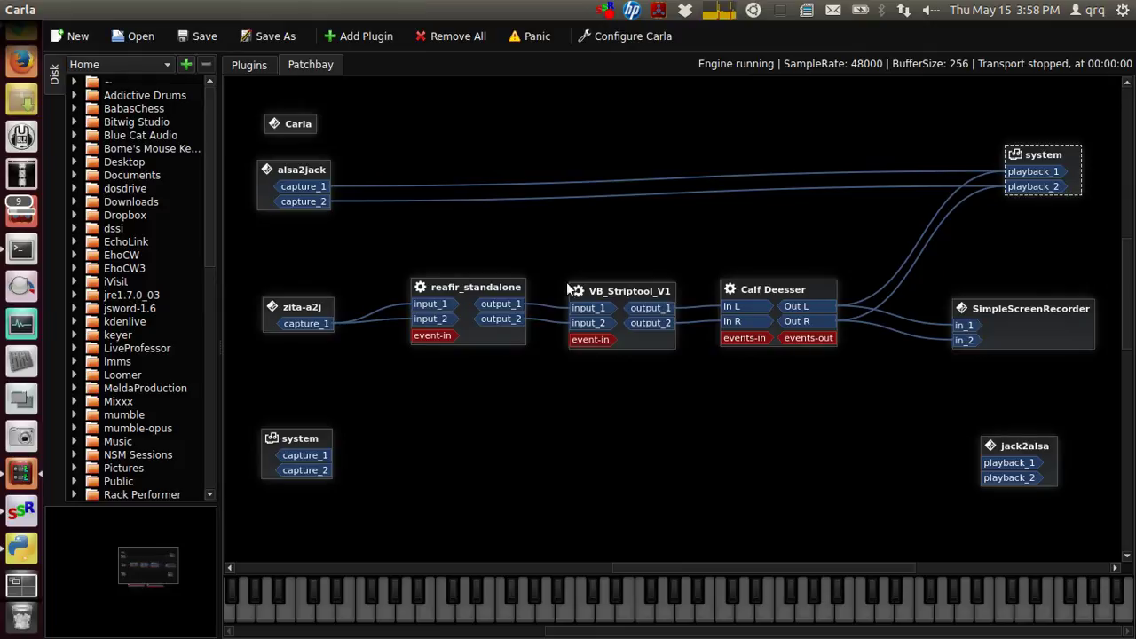
left_click_drag(509, 290, 509, 295)
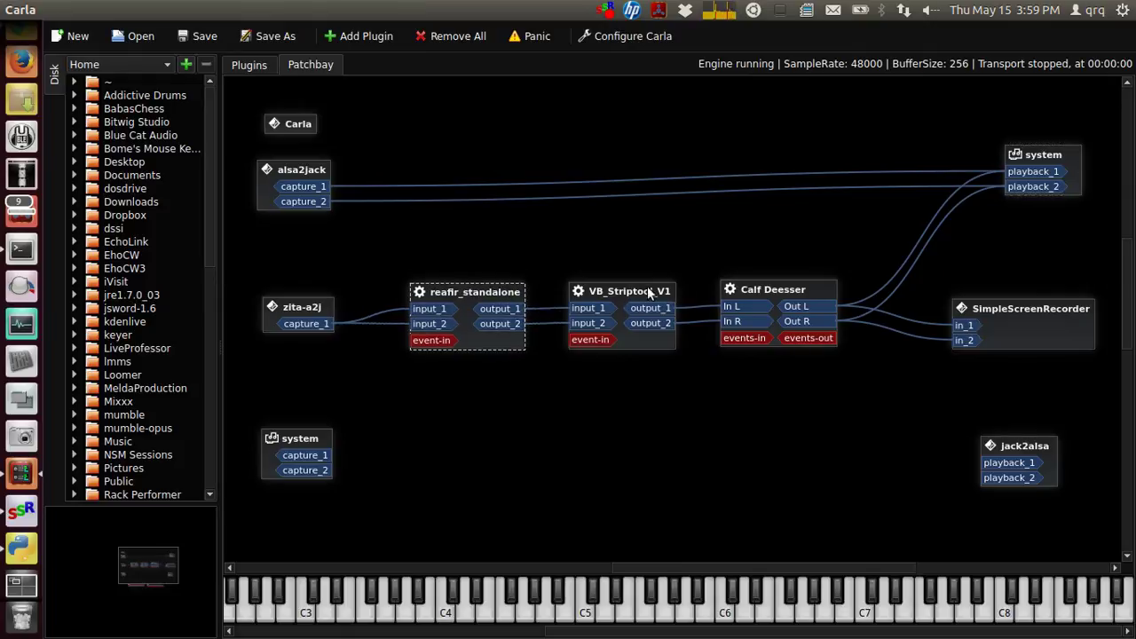
left_click_drag(738, 287, 737, 288)
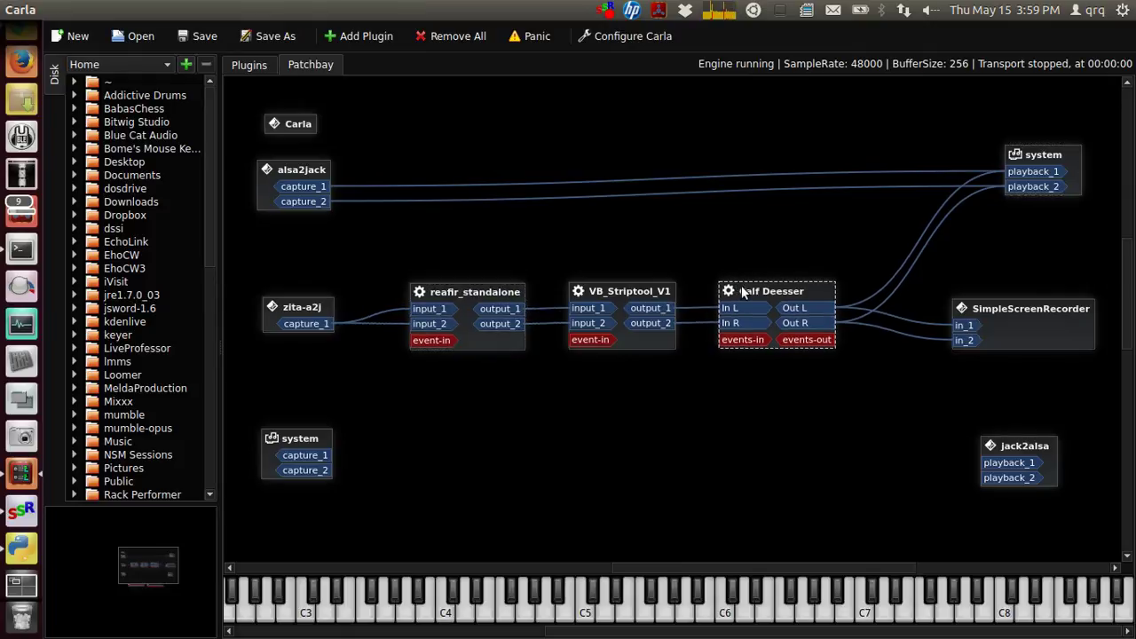